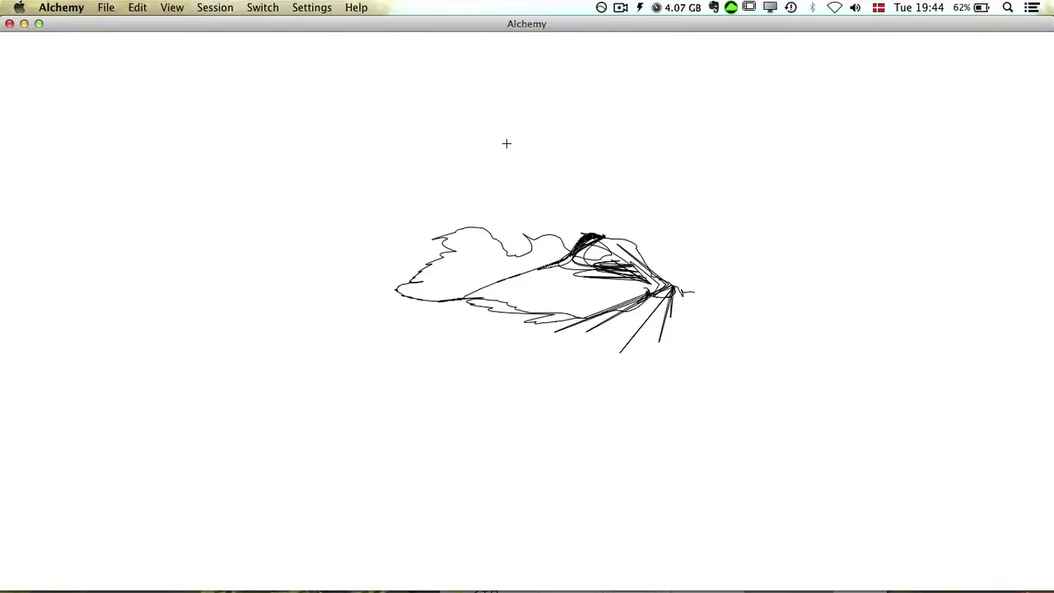
Clear the canvas, enable Mirror, and draw a horizontally mirrored bird-like black line figure at centre.
{"action": "key", "text": "space"}
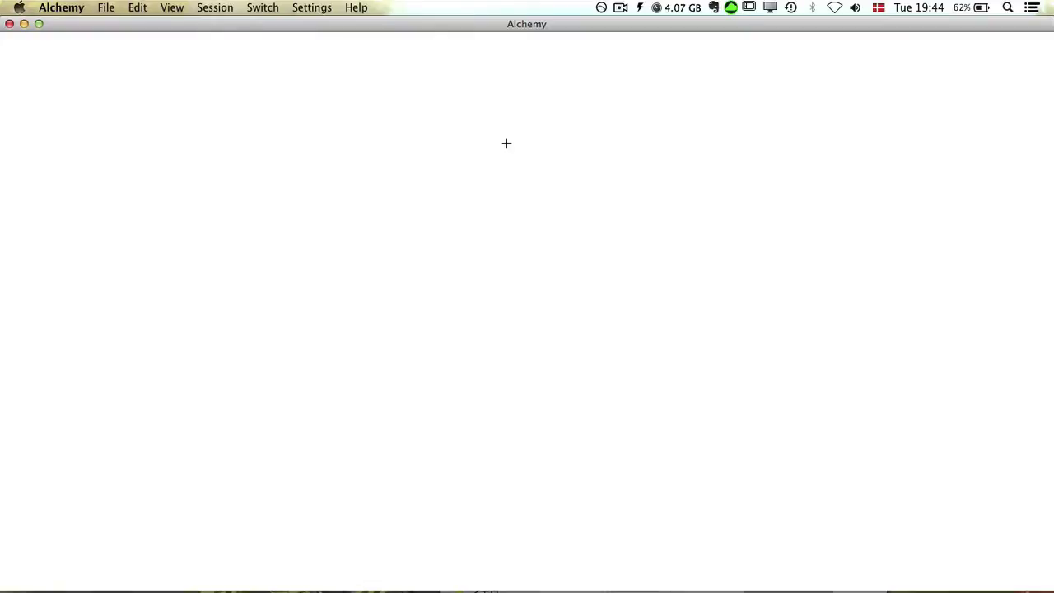
{"action": "mouse_move", "coordinate": [397, 38]}
{"action": "left_click", "coordinate": [301, 53]}
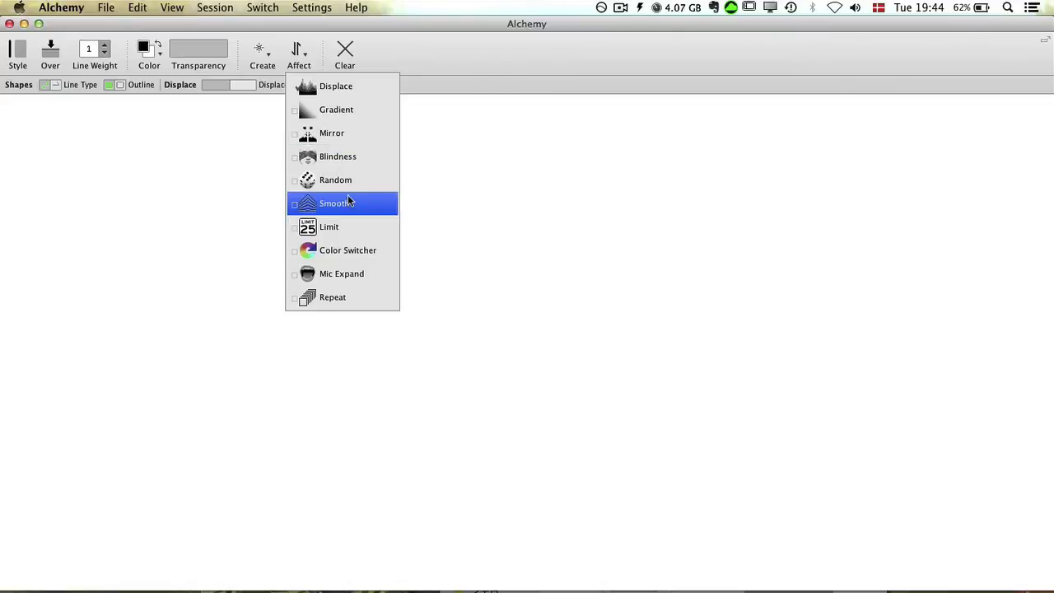
{"action": "left_click", "coordinate": [321, 137]}
{"action": "mouse_move", "coordinate": [576, 288]}
{"action": "left_mouse_down"}
{"action": "mouse_move", "coordinate": [623, 256]}
{"action": "mouse_move", "coordinate": [752, 242]}
{"action": "mouse_move", "coordinate": [739, 207]}
{"action": "mouse_move", "coordinate": [660, 262]}
{"action": "mouse_move", "coordinate": [611, 230]}
{"action": "mouse_move", "coordinate": [712, 179]}
{"action": "mouse_move", "coordinate": [581, 276]}
{"action": "mouse_move", "coordinate": [576, 334]}
{"action": "mouse_move", "coordinate": [694, 355]}
{"action": "mouse_move", "coordinate": [746, 227]}
{"action": "mouse_move", "coordinate": [783, 293]}
{"action": "mouse_move", "coordinate": [658, 329]}
{"action": "mouse_move", "coordinate": [654, 357]}
{"action": "mouse_move", "coordinate": [572, 281]}
{"action": "mouse_move", "coordinate": [580, 346]}
{"action": "mouse_move", "coordinate": [716, 449]}
{"action": "mouse_move", "coordinate": [839, 298]}
{"action": "mouse_move", "coordinate": [606, 311]}
{"action": "mouse_move", "coordinate": [538, 369]}
{"action": "mouse_move", "coordinate": [667, 429]}
{"action": "mouse_move", "coordinate": [744, 298]}
{"action": "left_mouse_up"}
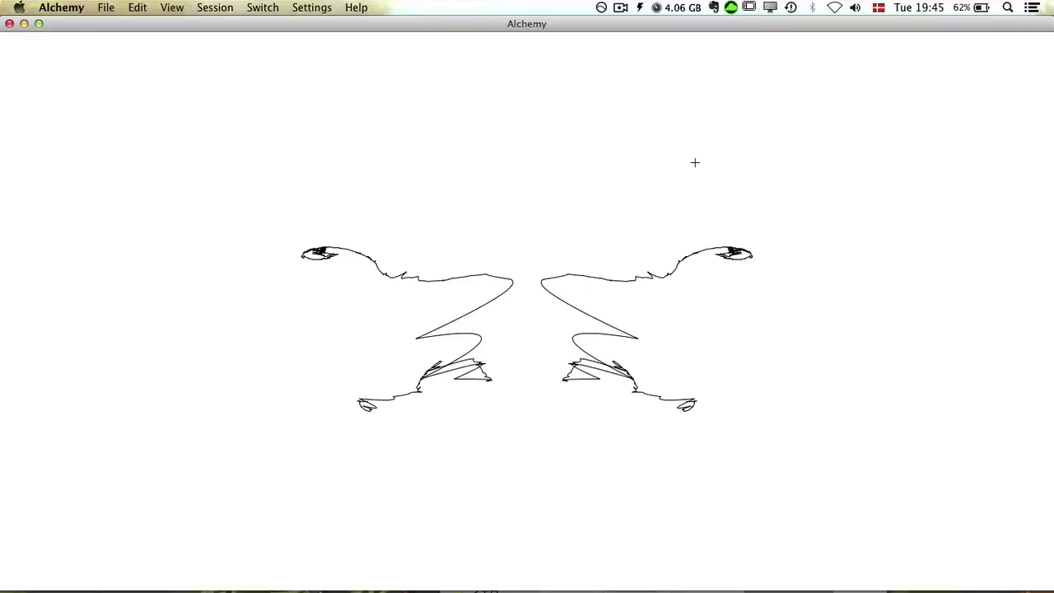
Clear the canvas, draw a solid-filled mirrored black wing silhouette, then turn Mirror off.
{"action": "key", "text": "BackSpace"}
{"action": "mouse_move", "coordinate": [167, 29]}
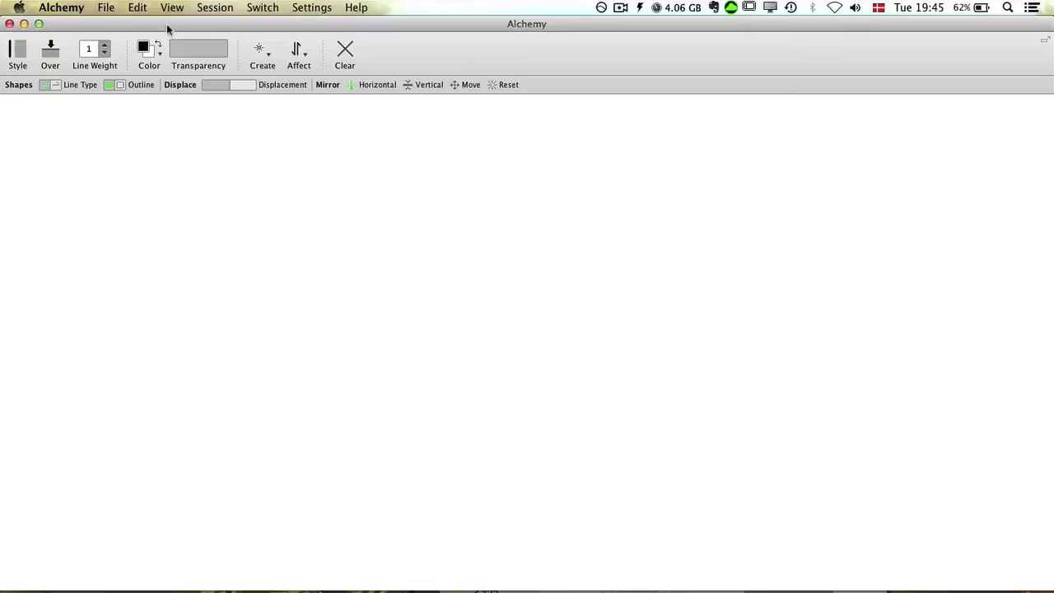
{"action": "left_click", "coordinate": [20, 51]}
{"action": "mouse_move", "coordinate": [475, 329]}
{"action": "left_mouse_down"}
{"action": "mouse_move", "coordinate": [493, 274]}
{"action": "mouse_move", "coordinate": [546, 230]}
{"action": "mouse_move", "coordinate": [632, 226]}
{"action": "mouse_move", "coordinate": [694, 322]}
{"action": "mouse_move", "coordinate": [764, 249]}
{"action": "mouse_move", "coordinate": [818, 164]}
{"action": "mouse_move", "coordinate": [702, 116]}
{"action": "mouse_move", "coordinate": [576, 173]}
{"action": "mouse_move", "coordinate": [659, 362]}
{"action": "mouse_move", "coordinate": [762, 247]}
{"action": "mouse_move", "coordinate": [831, 280]}
{"action": "mouse_move", "coordinate": [750, 350]}
{"action": "mouse_move", "coordinate": [661, 370]}
{"action": "left_mouse_up"}
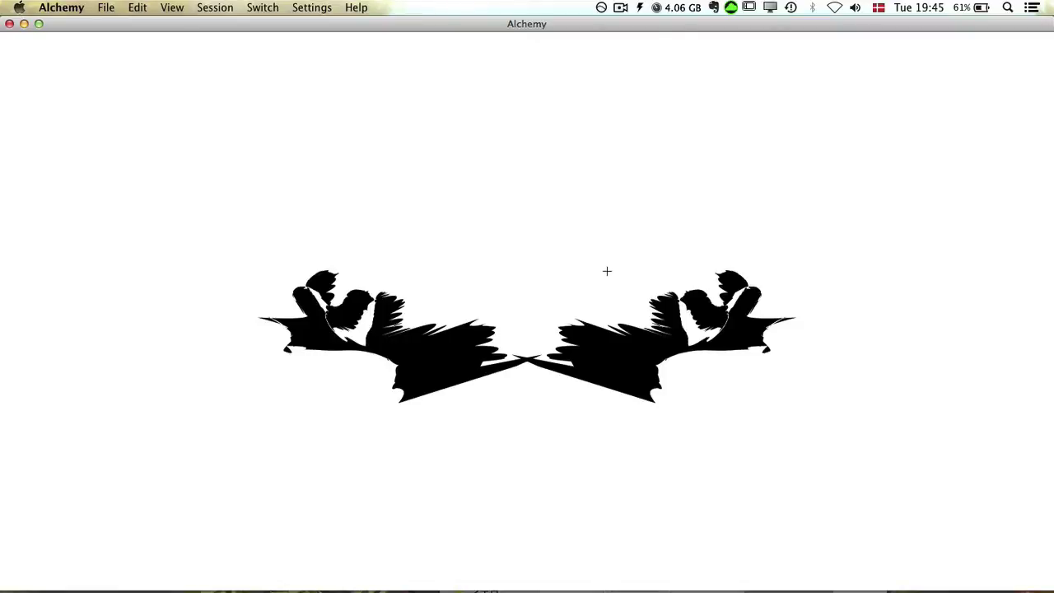
{"action": "left_click", "coordinate": [298, 54]}
{"action": "left_click", "coordinate": [341, 132]}
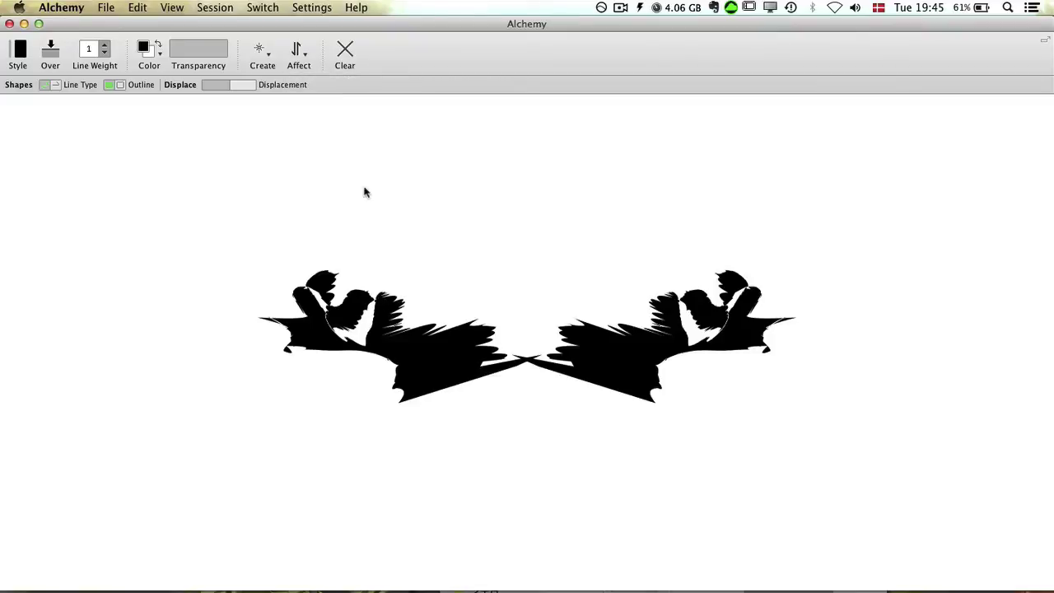
Draw a spiky black silhouette with stray fragments, then clear it and draw one large filled shape.
{"action": "key", "text": "BackSpace"}
{"action": "mouse_move", "coordinate": [438, 229]}
{"action": "left_mouse_down"}
{"action": "mouse_move", "coordinate": [625, 157]}
{"action": "mouse_move", "coordinate": [484, 353]}
{"action": "mouse_move", "coordinate": [428, 347]}
{"action": "mouse_move", "coordinate": [374, 395]}
{"action": "mouse_move", "coordinate": [219, 355]}
{"action": "mouse_move", "coordinate": [126, 292]}
{"action": "mouse_move", "coordinate": [271, 354]}
{"action": "mouse_move", "coordinate": [501, 395]}
{"action": "mouse_move", "coordinate": [510, 269]}
{"action": "mouse_move", "coordinate": [294, 254]}
{"action": "mouse_move", "coordinate": [441, 159]}
{"action": "mouse_move", "coordinate": [581, 263]}
{"action": "mouse_move", "coordinate": [590, 221]}
{"action": "mouse_move", "coordinate": [556, 183]}
{"action": "mouse_move", "coordinate": [669, 262]}
{"action": "mouse_move", "coordinate": [535, 338]}
{"action": "mouse_move", "coordinate": [475, 330]}
{"action": "mouse_move", "coordinate": [528, 299]}
{"action": "mouse_move", "coordinate": [565, 233]}
{"action": "mouse_move", "coordinate": [414, 242]}
{"action": "mouse_move", "coordinate": [310, 309]}
{"action": "mouse_move", "coordinate": [357, 235]}
{"action": "mouse_move", "coordinate": [302, 329]}
{"action": "mouse_move", "coordinate": [584, 226]}
{"action": "mouse_move", "coordinate": [378, 256]}
{"action": "mouse_move", "coordinate": [322, 252]}
{"action": "mouse_move", "coordinate": [315, 288]}
{"action": "left_mouse_up"}
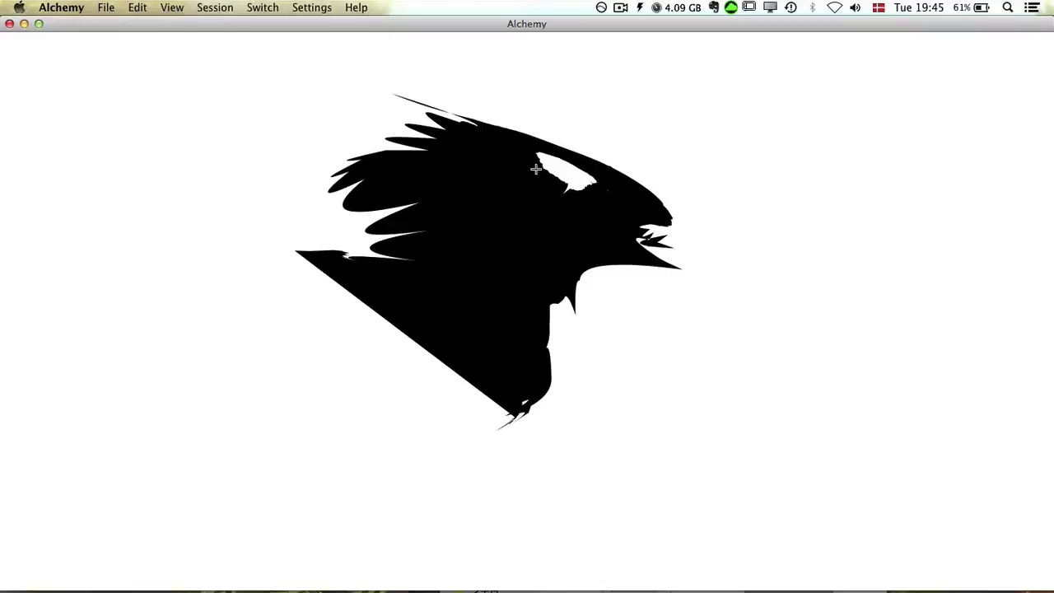
{"action": "left_click_drag", "start_coordinate": [394, 96], "coordinate": [233, 47]}
{"action": "left_click_drag", "start_coordinate": [350, 88], "coordinate": [385, 112]}
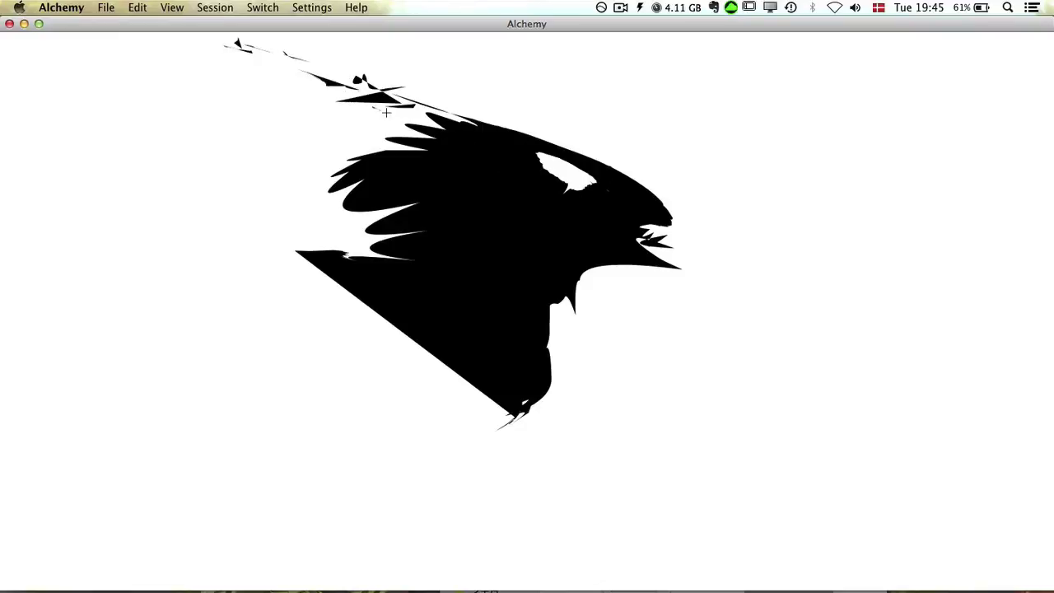
{"action": "left_click_drag", "start_coordinate": [312, 77], "coordinate": [326, 87]}
{"action": "left_click_drag", "start_coordinate": [254, 119], "coordinate": [357, 128]}
{"action": "mouse_move", "coordinate": [420, 66]}
{"action": "left_mouse_down"}
{"action": "mouse_move", "coordinate": [486, 105]}
{"action": "mouse_move", "coordinate": [405, 65]}
{"action": "left_mouse_up"}
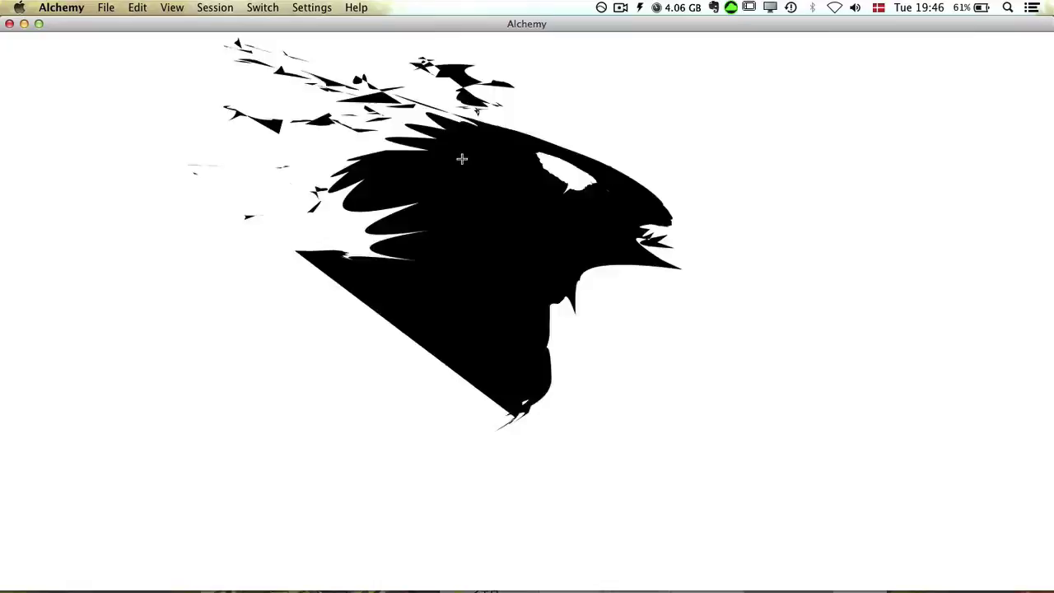
{"action": "key", "text": "super+BackSpace"}
{"action": "mouse_move", "coordinate": [506, 287]}
{"action": "left_mouse_down"}
{"action": "mouse_move", "coordinate": [527, 233]}
{"action": "mouse_move", "coordinate": [614, 282]}
{"action": "mouse_move", "coordinate": [645, 341]}
{"action": "mouse_move", "coordinate": [503, 320]}
{"action": "mouse_move", "coordinate": [501, 354]}
{"action": "mouse_move", "coordinate": [447, 364]}
{"action": "mouse_move", "coordinate": [296, 329]}
{"action": "mouse_move", "coordinate": [349, 237]}
{"action": "mouse_move", "coordinate": [579, 282]}
{"action": "mouse_move", "coordinate": [666, 332]}
{"action": "mouse_move", "coordinate": [459, 363]}
{"action": "mouse_move", "coordinate": [380, 342]}
{"action": "left_mouse_up"}
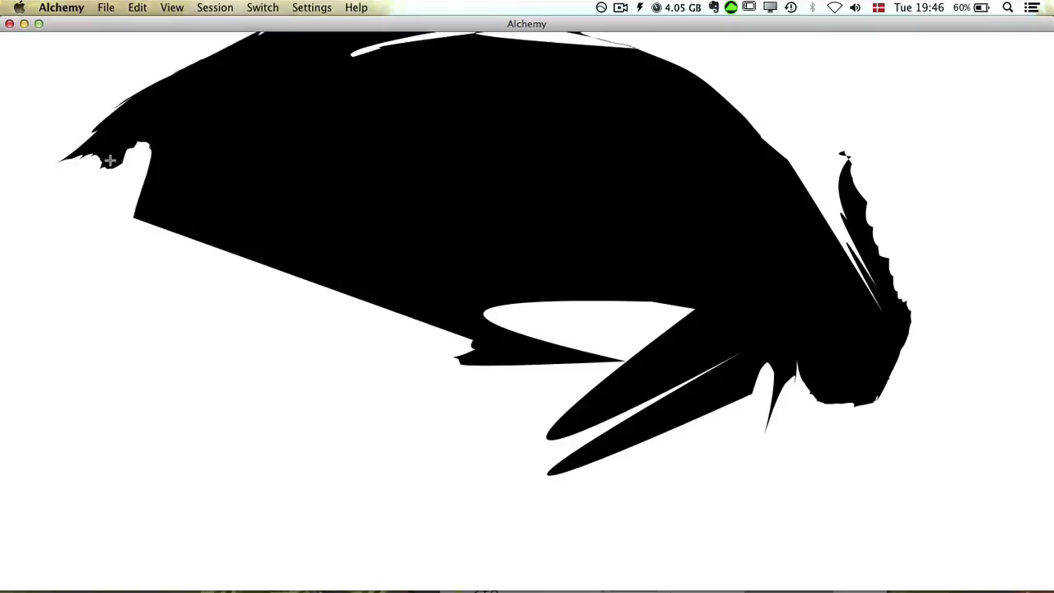
Clear the canvas and draw a smaller solid black silhouette with spiky streaks at centre.
{"action": "key", "text": "BackSpace"}
{"action": "mouse_move", "coordinate": [498, 312]}
{"action": "left_mouse_down"}
{"action": "mouse_move", "coordinate": [538, 255]}
{"action": "mouse_move", "coordinate": [614, 293]}
{"action": "mouse_move", "coordinate": [546, 256]}
{"action": "mouse_move", "coordinate": [549, 308]}
{"action": "mouse_move", "coordinate": [461, 308]}
{"action": "mouse_move", "coordinate": [306, 395]}
{"action": "mouse_move", "coordinate": [554, 443]}
{"action": "mouse_move", "coordinate": [447, 418]}
{"action": "mouse_move", "coordinate": [404, 385]}
{"action": "left_mouse_up"}
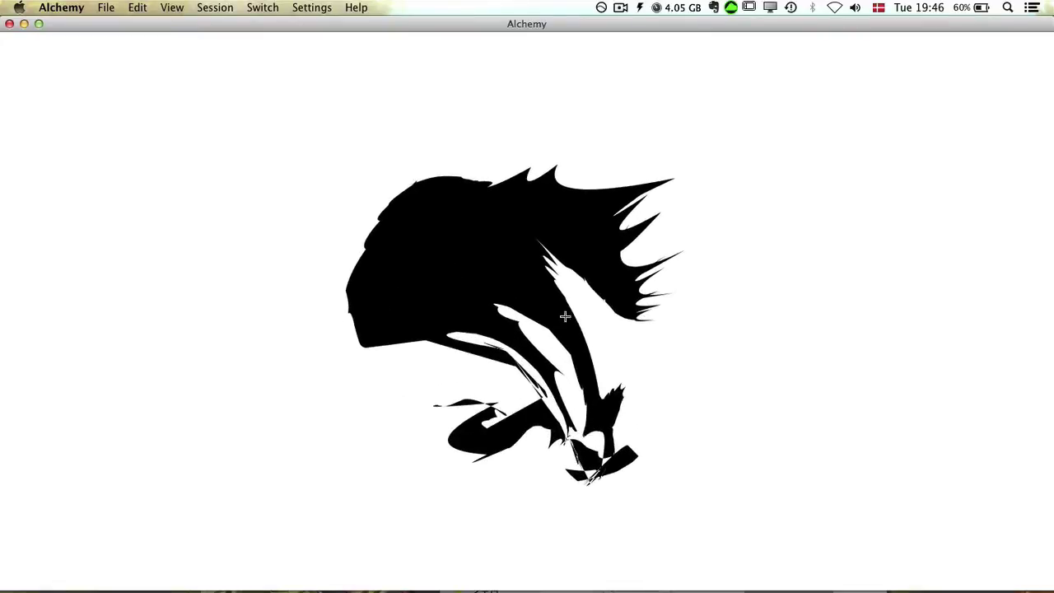
{"action": "mouse_move", "coordinate": [278, 25]}
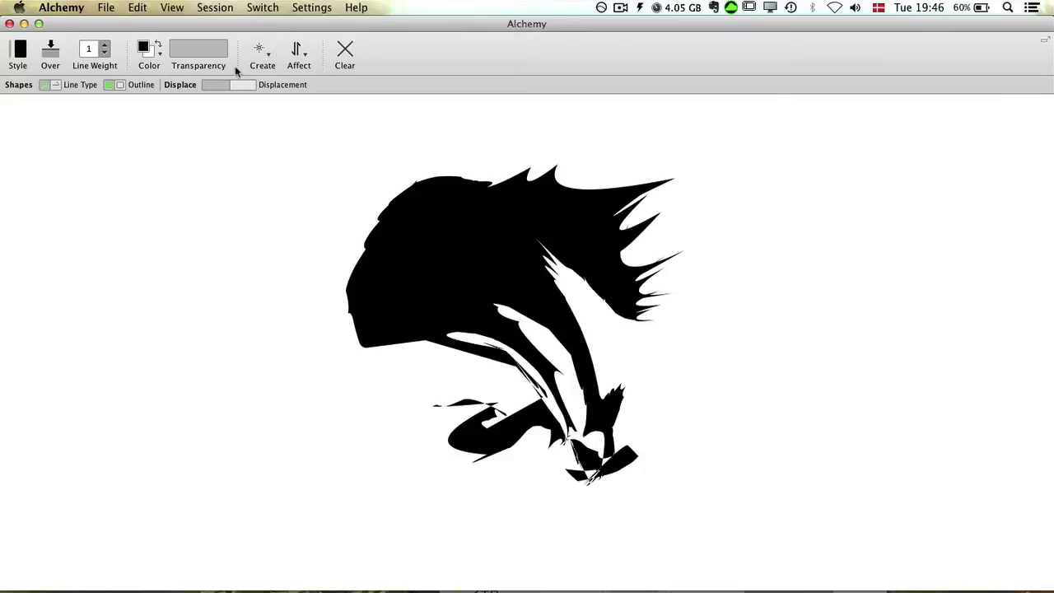
Switch to Mic Shapes and draw chunky sound-driven black shapes around the silhouette.
{"action": "left_click", "coordinate": [301, 57]}
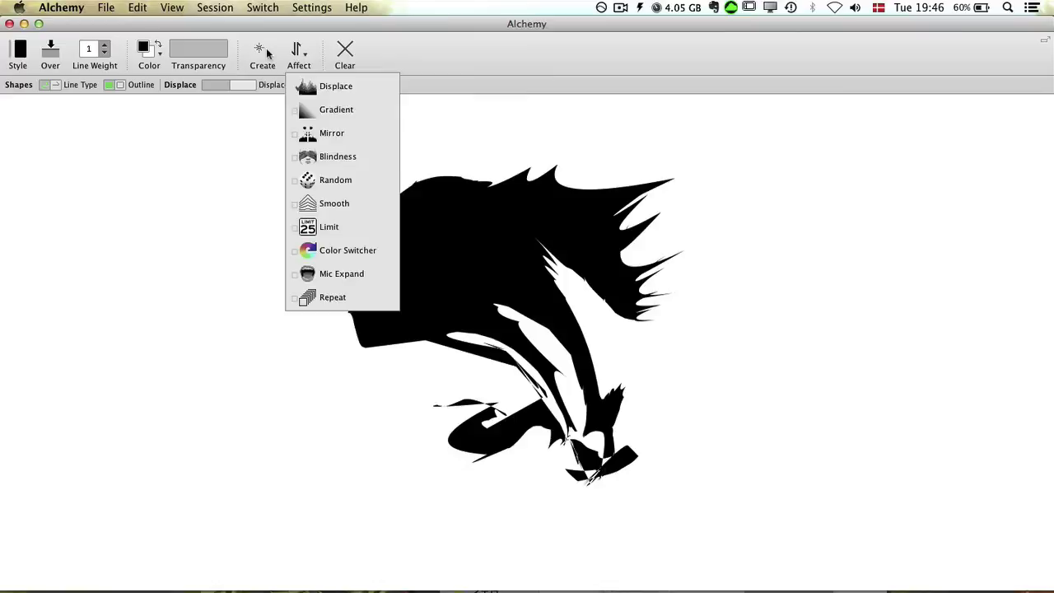
{"action": "left_click", "coordinate": [267, 53]}
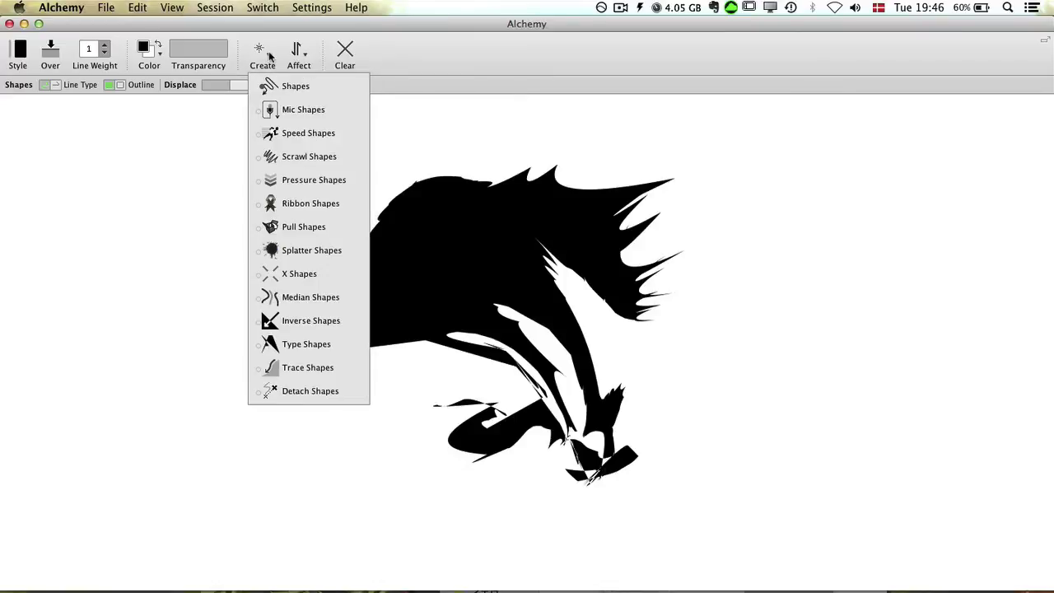
{"action": "left_click", "coordinate": [302, 110]}
{"action": "mouse_move", "coordinate": [245, 200]}
{"action": "left_mouse_down"}
{"action": "mouse_move", "coordinate": [240, 177]}
{"action": "mouse_move", "coordinate": [267, 131]}
{"action": "mouse_move", "coordinate": [308, 145]}
{"action": "mouse_move", "coordinate": [353, 113]}
{"action": "mouse_move", "coordinate": [321, 199]}
{"action": "mouse_move", "coordinate": [294, 349]}
{"action": "mouse_move", "coordinate": [177, 428]}
{"action": "mouse_move", "coordinate": [362, 432]}
{"action": "mouse_move", "coordinate": [216, 383]}
{"action": "mouse_move", "coordinate": [278, 371]}
{"action": "mouse_move", "coordinate": [321, 346]}
{"action": "mouse_move", "coordinate": [369, 437]}
{"action": "mouse_move", "coordinate": [443, 374]}
{"action": "left_mouse_up"}
Turn on Smooth in the Affect menu for upcoming strokes.
{"action": "mouse_move", "coordinate": [252, 14]}
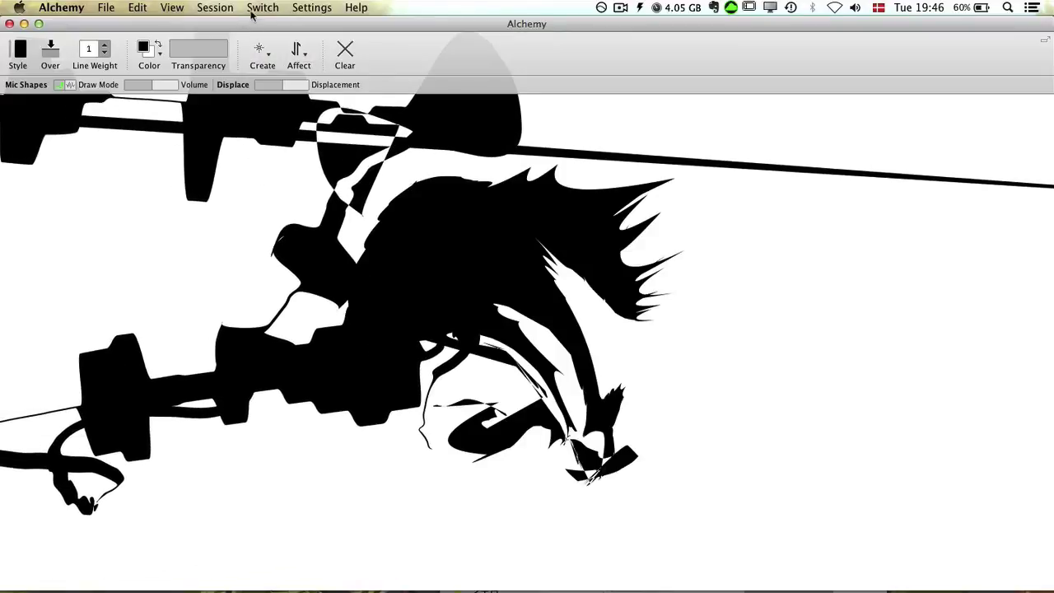
{"action": "left_click", "coordinate": [299, 51]}
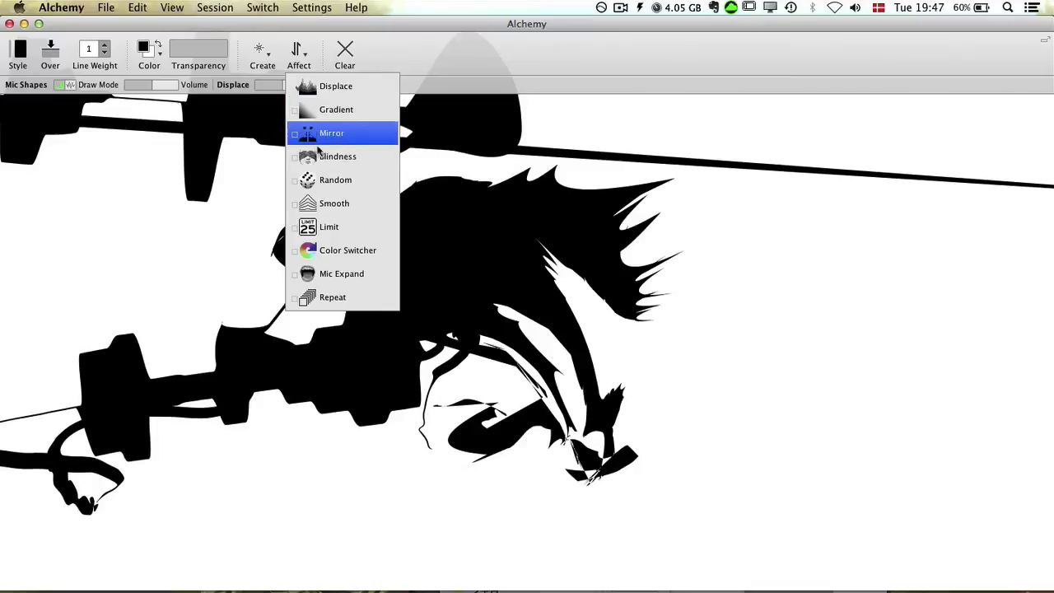
{"action": "left_click", "coordinate": [320, 207]}
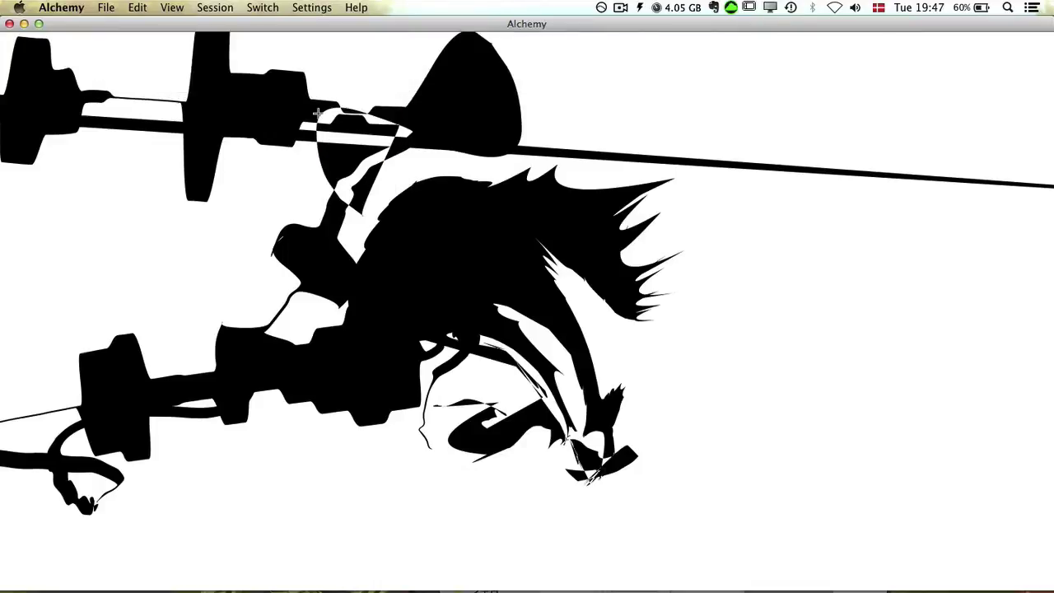
Clear the canvas and switch the Create mode back to plain Shapes.
{"action": "key", "text": "BackSpace"}
{"action": "mouse_move", "coordinate": [272, 17]}
{"action": "left_click", "coordinate": [264, 51]}
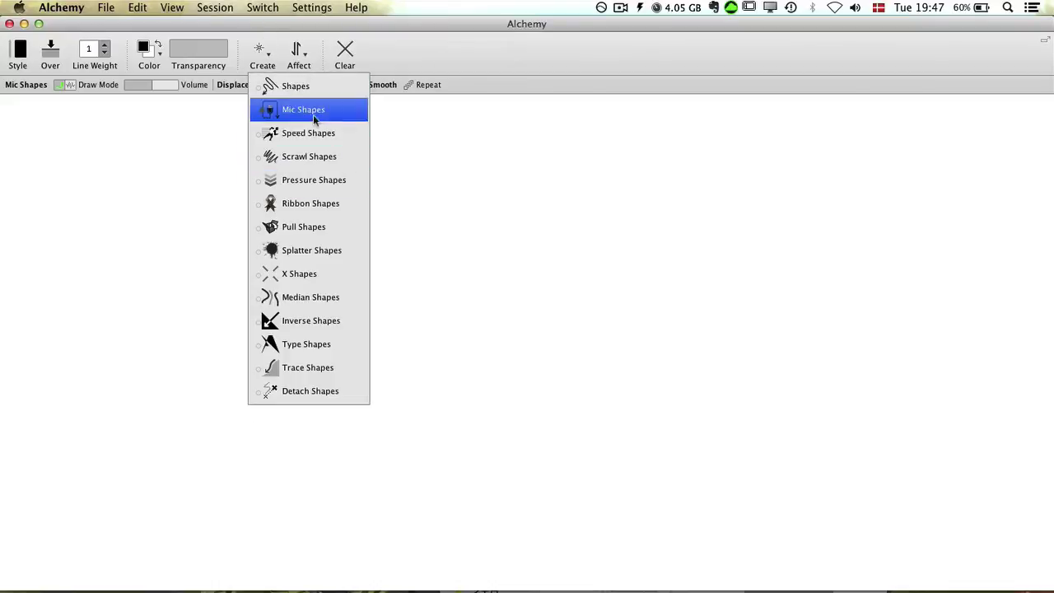
{"action": "left_click", "coordinate": [298, 86]}
Draw three smooth, rounded black blobs forming the new silhouette.
{"action": "mouse_move", "coordinate": [435, 253]}
{"action": "left_mouse_down"}
{"action": "mouse_move", "coordinate": [491, 277]}
{"action": "mouse_move", "coordinate": [485, 299]}
{"action": "mouse_move", "coordinate": [515, 371]}
{"action": "mouse_move", "coordinate": [566, 368]}
{"action": "mouse_move", "coordinate": [452, 244]}
{"action": "mouse_move", "coordinate": [598, 169]}
{"action": "left_mouse_up"}
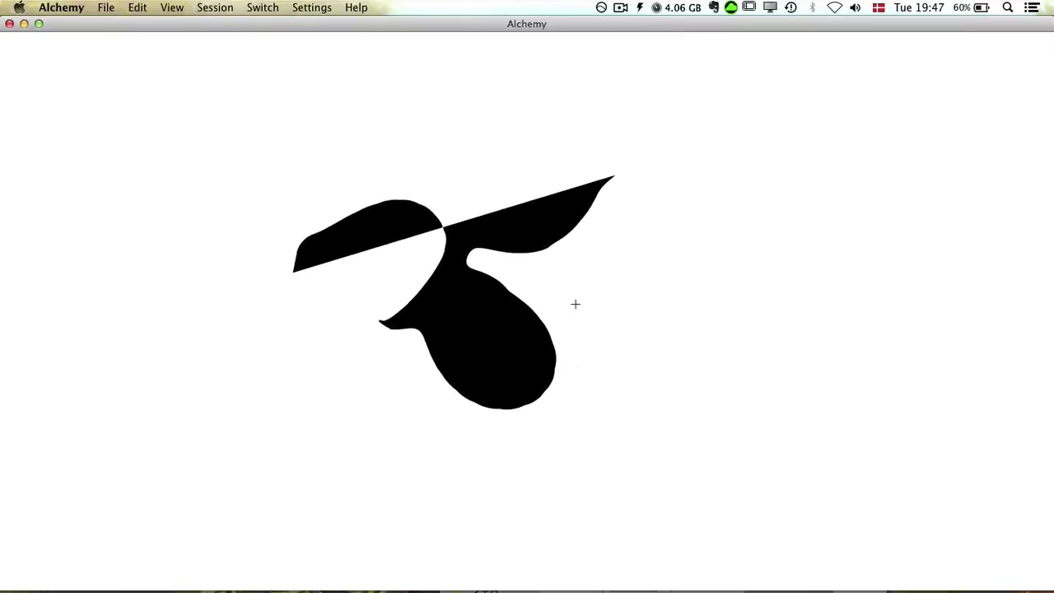
{"action": "mouse_move", "coordinate": [531, 148]}
{"action": "left_mouse_down"}
{"action": "mouse_move", "coordinate": [598, 145]}
{"action": "mouse_move", "coordinate": [649, 233]}
{"action": "mouse_move", "coordinate": [581, 365]}
{"action": "mouse_move", "coordinate": [562, 275]}
{"action": "mouse_move", "coordinate": [468, 194]}
{"action": "mouse_move", "coordinate": [425, 176]}
{"action": "mouse_move", "coordinate": [376, 120]}
{"action": "mouse_move", "coordinate": [230, 208]}
{"action": "mouse_move", "coordinate": [228, 258]}
{"action": "mouse_move", "coordinate": [287, 348]}
{"action": "mouse_move", "coordinate": [431, 376]}
{"action": "mouse_move", "coordinate": [483, 466]}
{"action": "mouse_move", "coordinate": [477, 486]}
{"action": "mouse_move", "coordinate": [348, 512]}
{"action": "mouse_move", "coordinate": [187, 499]}
{"action": "mouse_move", "coordinate": [149, 513]}
{"action": "mouse_move", "coordinate": [117, 442]}
{"action": "mouse_move", "coordinate": [237, 296]}
{"action": "mouse_move", "coordinate": [373, 287]}
{"action": "left_mouse_up"}
{"action": "mouse_move", "coordinate": [667, 225]}
{"action": "left_mouse_down"}
{"action": "mouse_move", "coordinate": [501, 108]}
{"action": "mouse_move", "coordinate": [576, 247]}
{"action": "mouse_move", "coordinate": [618, 359]}
{"action": "left_mouse_up"}
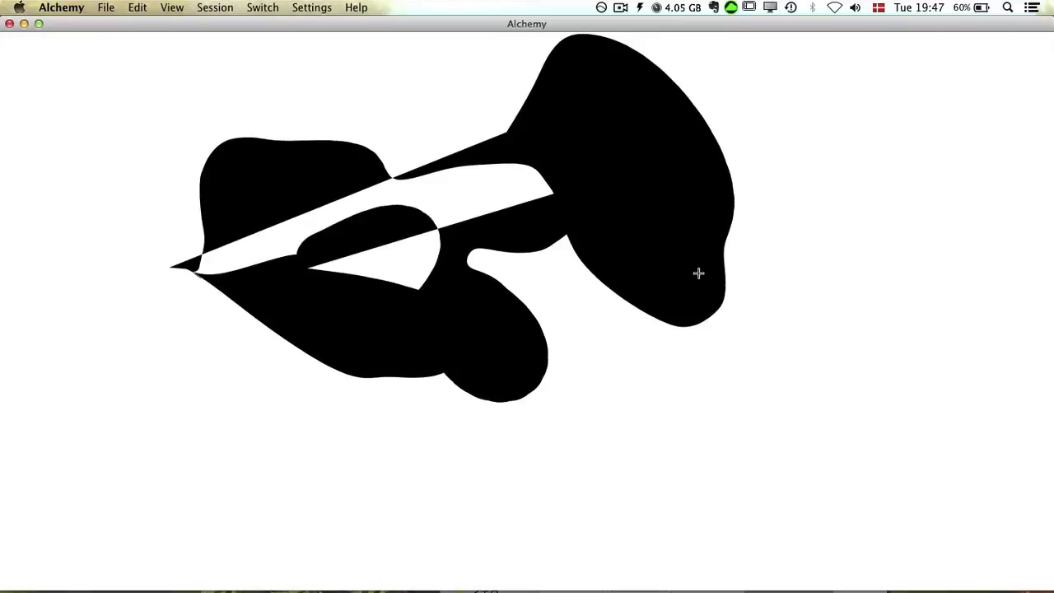